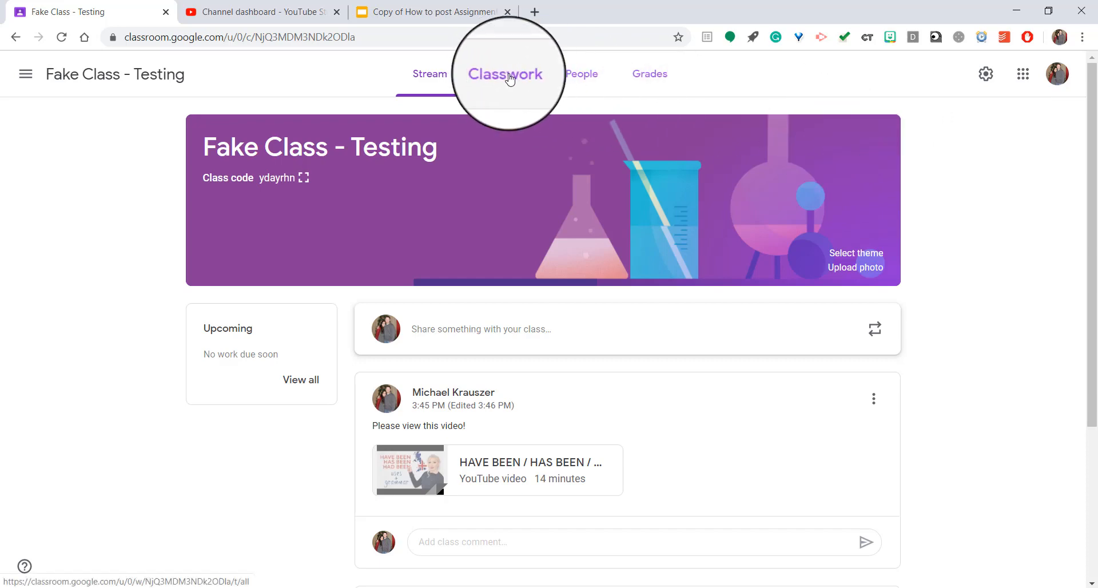
- Open the classwork page of Fake Class - Testing and add a topic named Homework
left_click(509, 78)
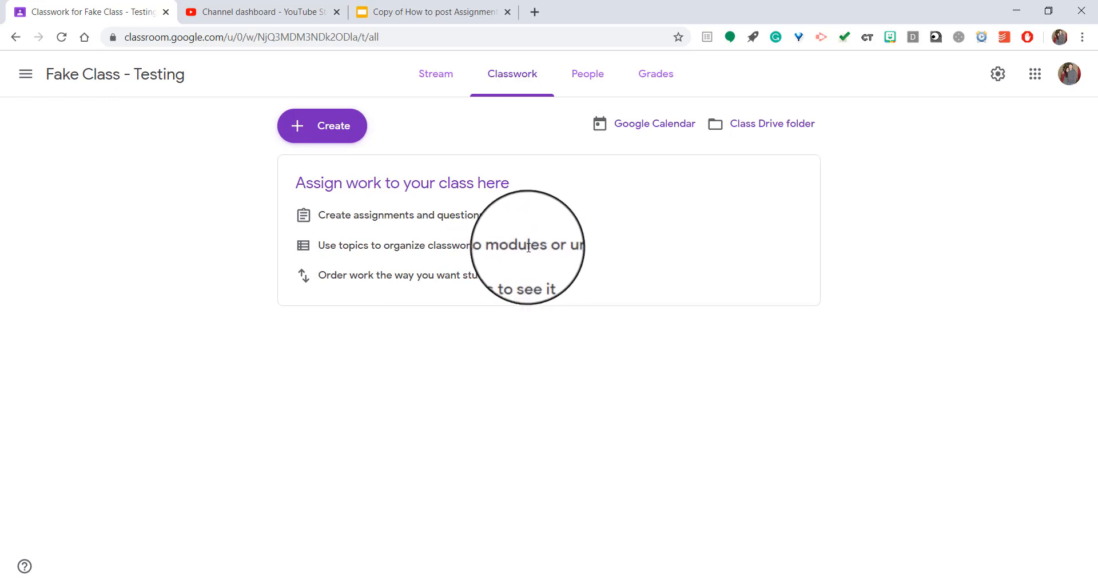
left_click(318, 131)
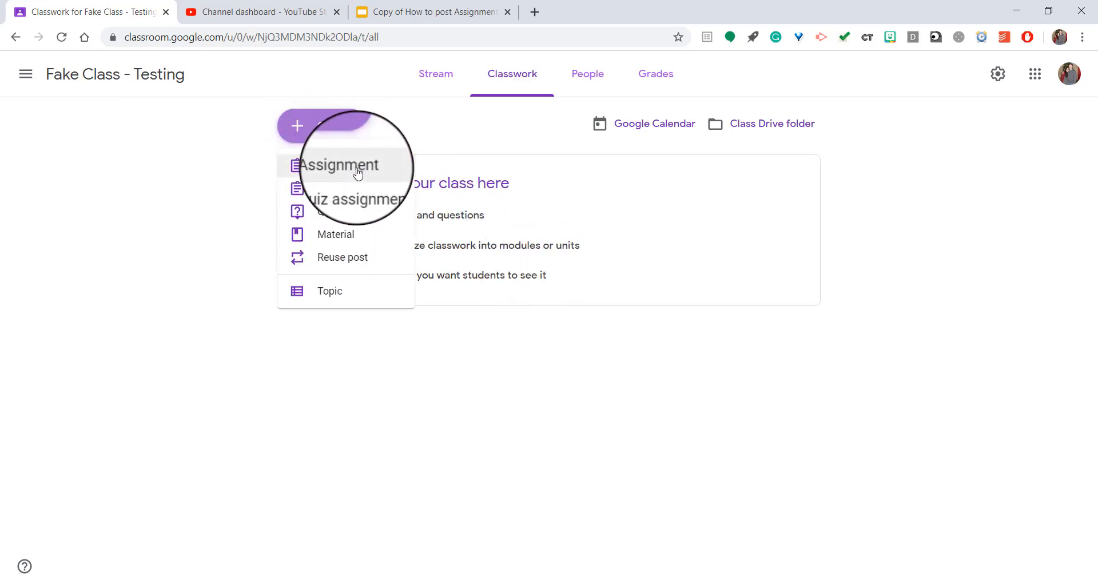
left_click(335, 293)
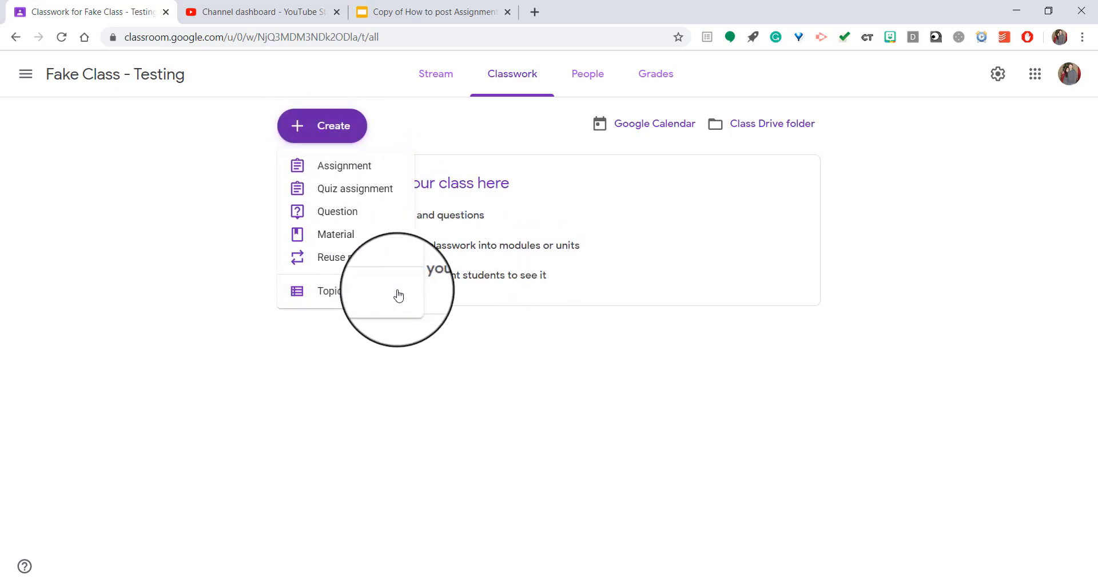
type("Homewo")
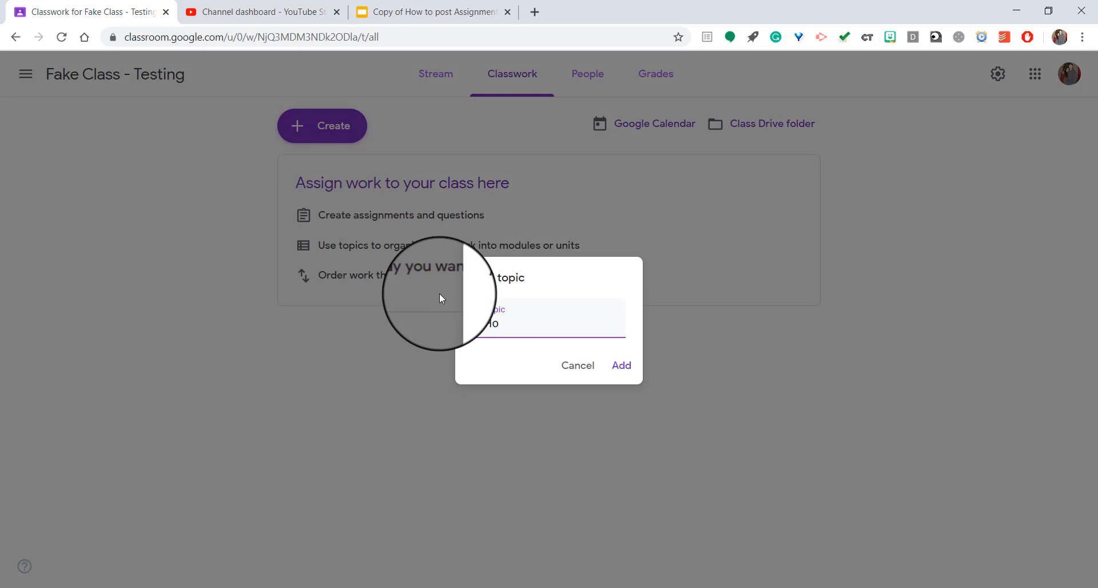
type("rk")
left_click(624, 366)
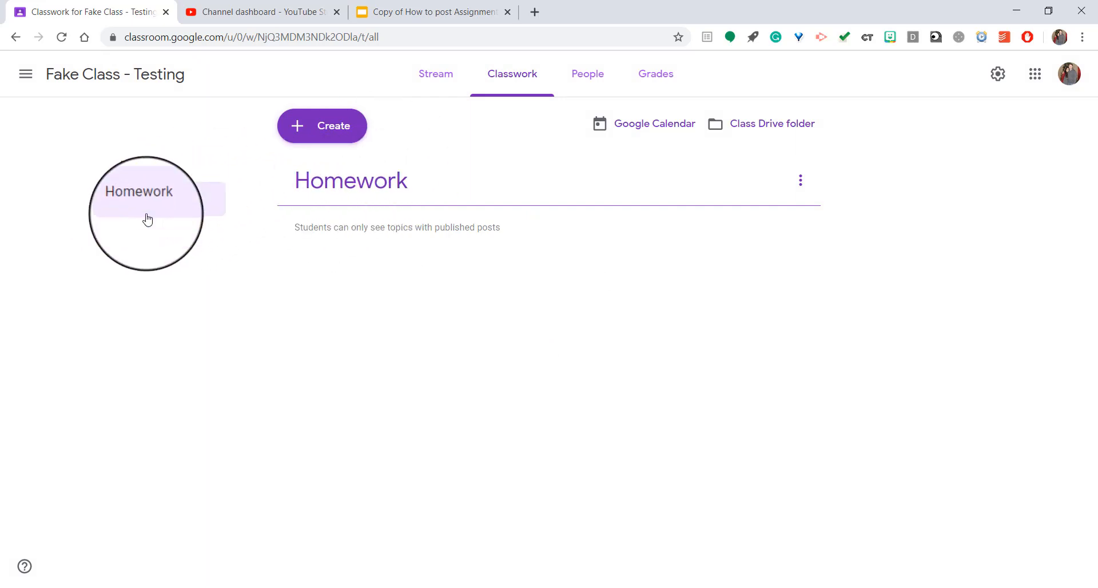
- Add a second topic named Classwork to the class
left_click(335, 138)
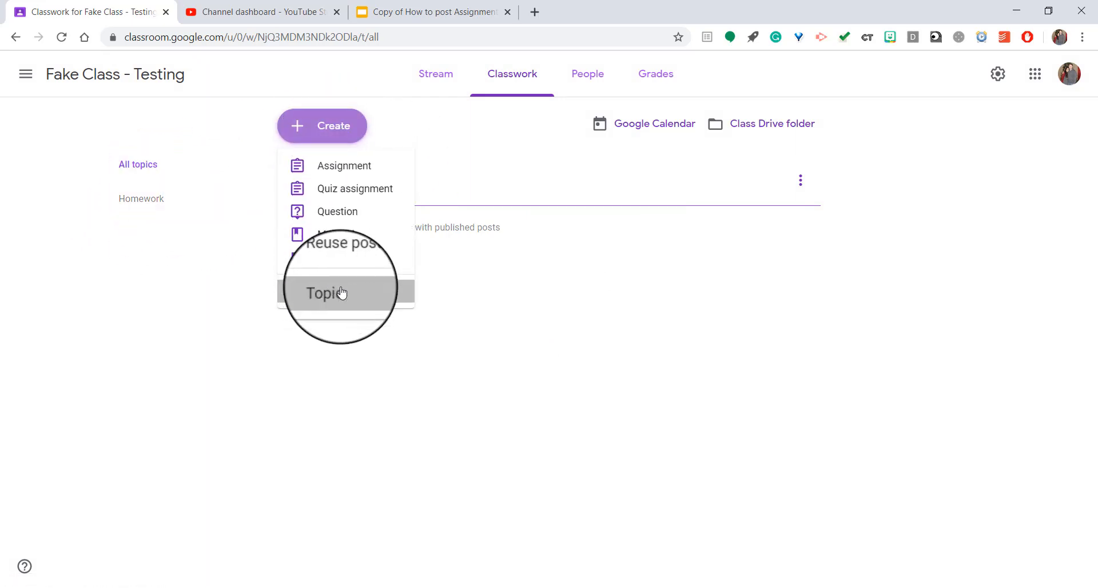
left_click(340, 290)
type("Classwor")
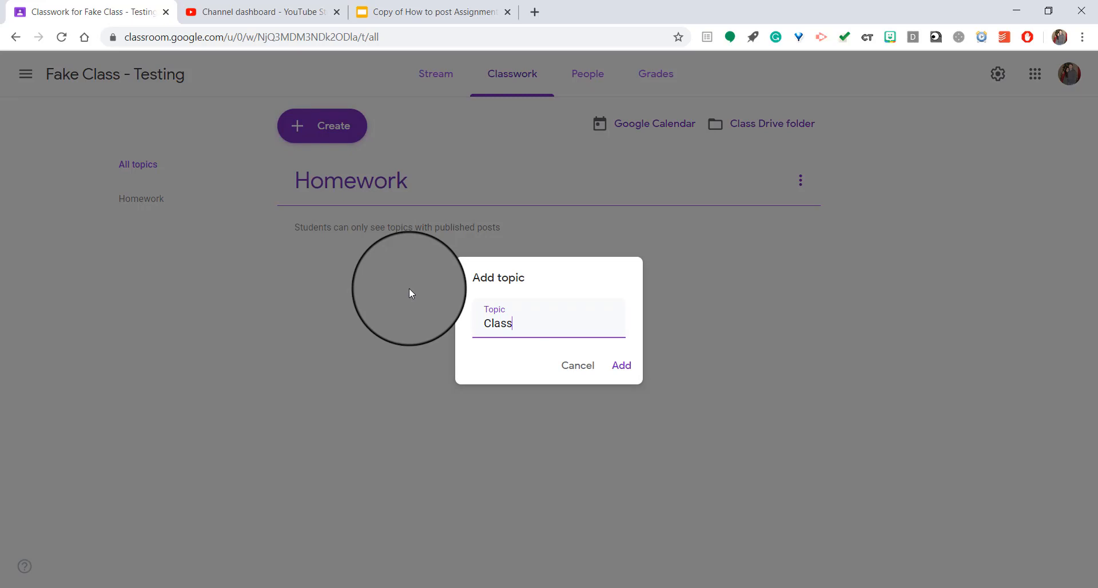
type("k")
left_click(624, 367)
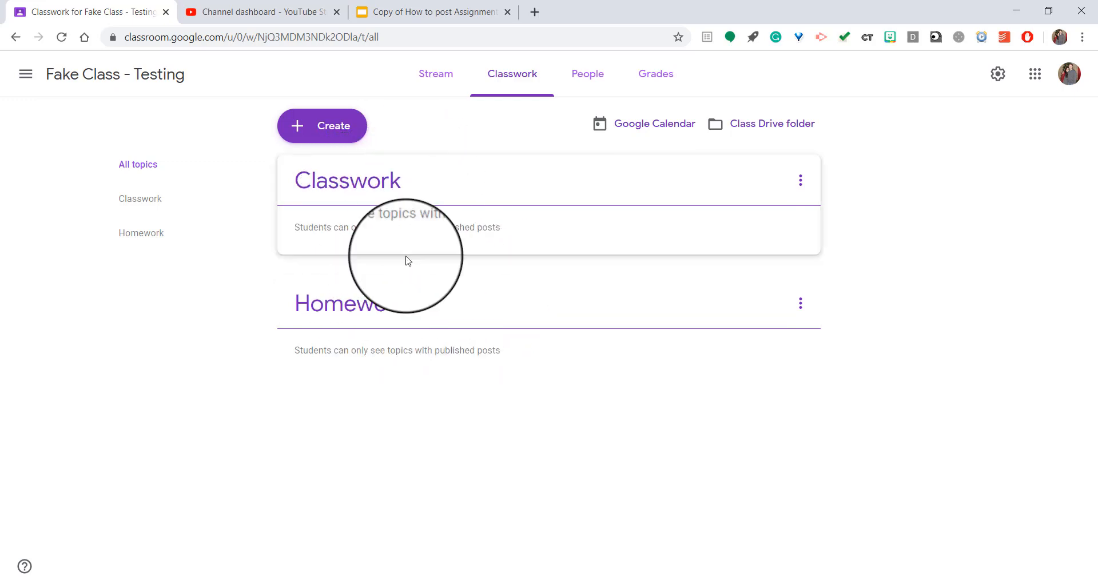
- Add a third topic named Major Paper to the class
left_click(320, 127)
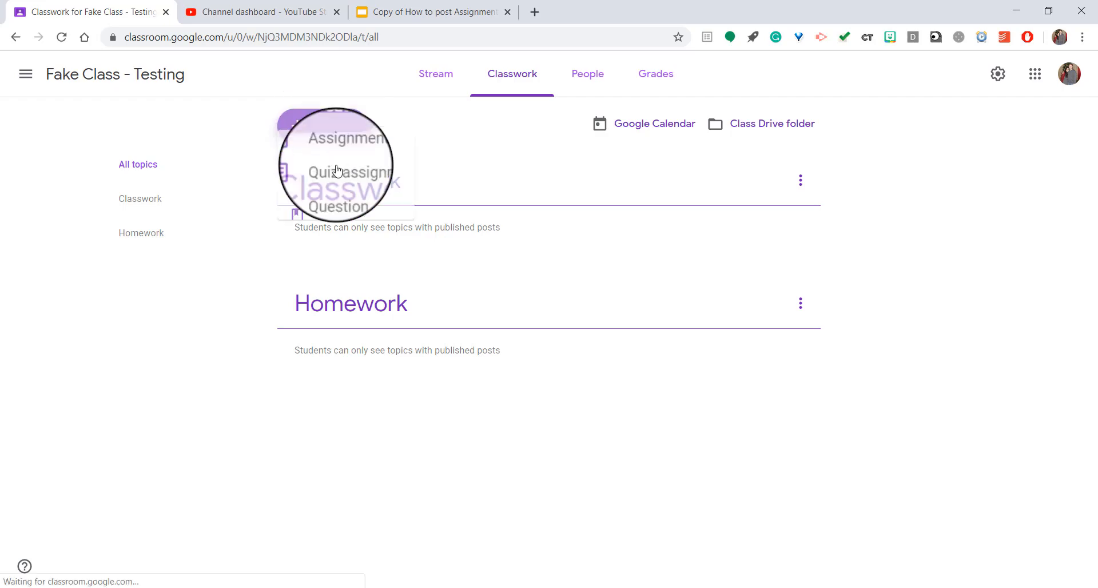
left_click(336, 291)
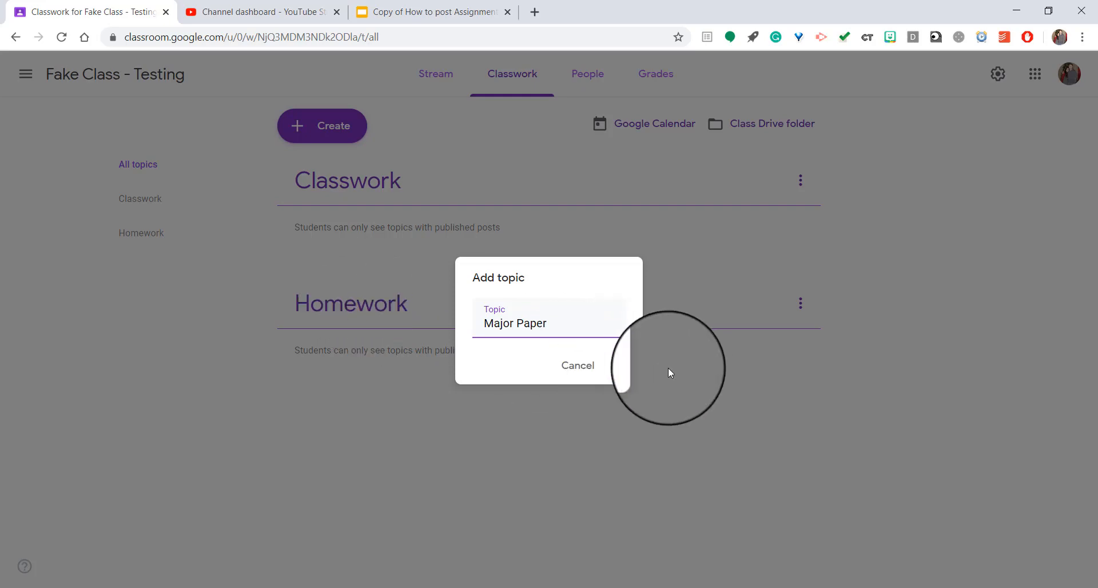
left_click(623, 366)
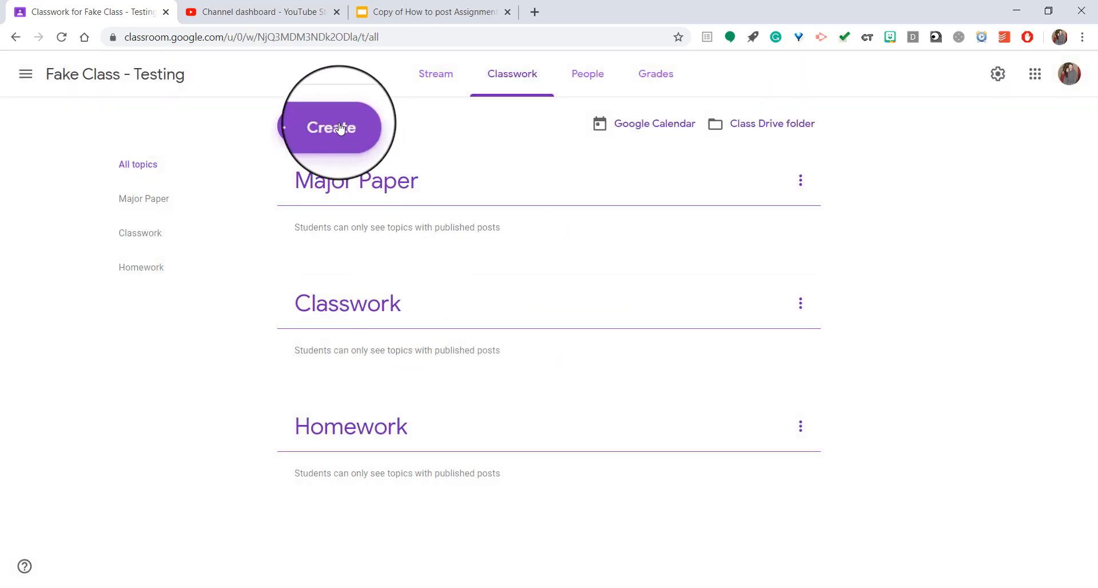
- Create an assignment titled HW#1 with the instructions "Finish the questions"
left_click(339, 128)
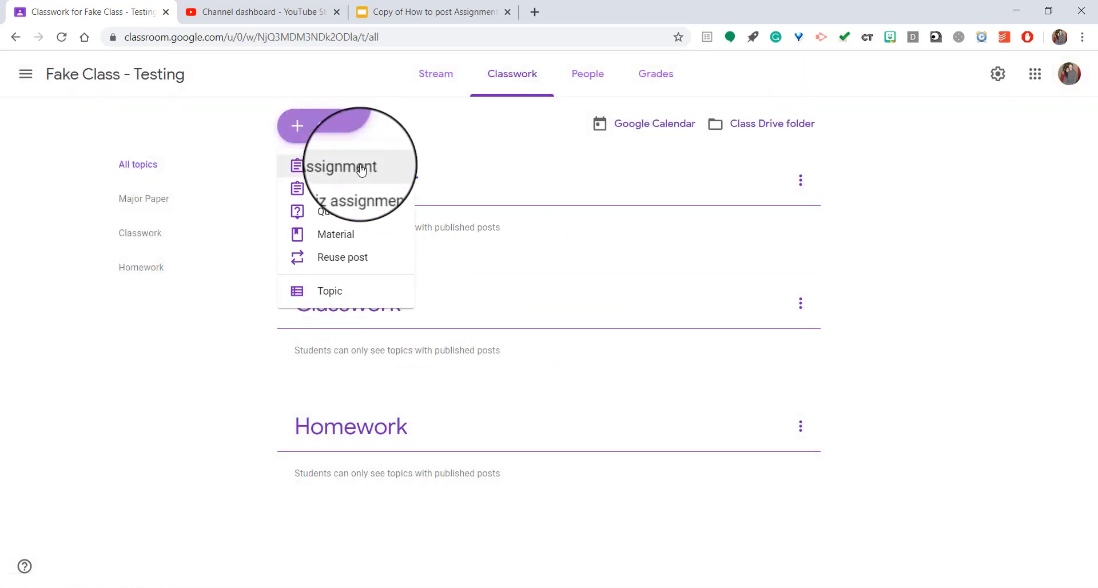
left_click(391, 187)
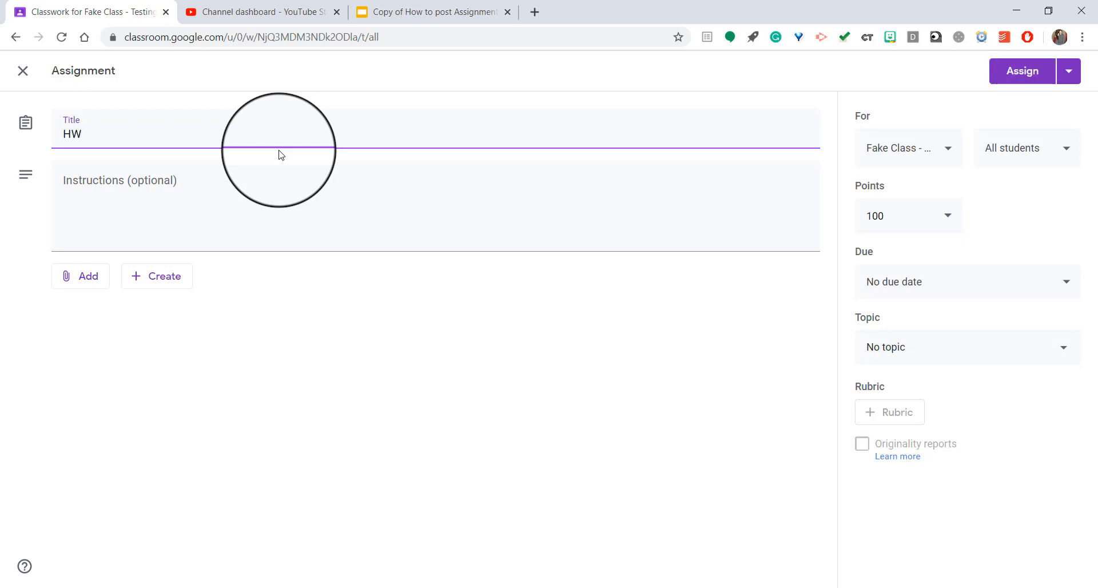
left_click(282, 197)
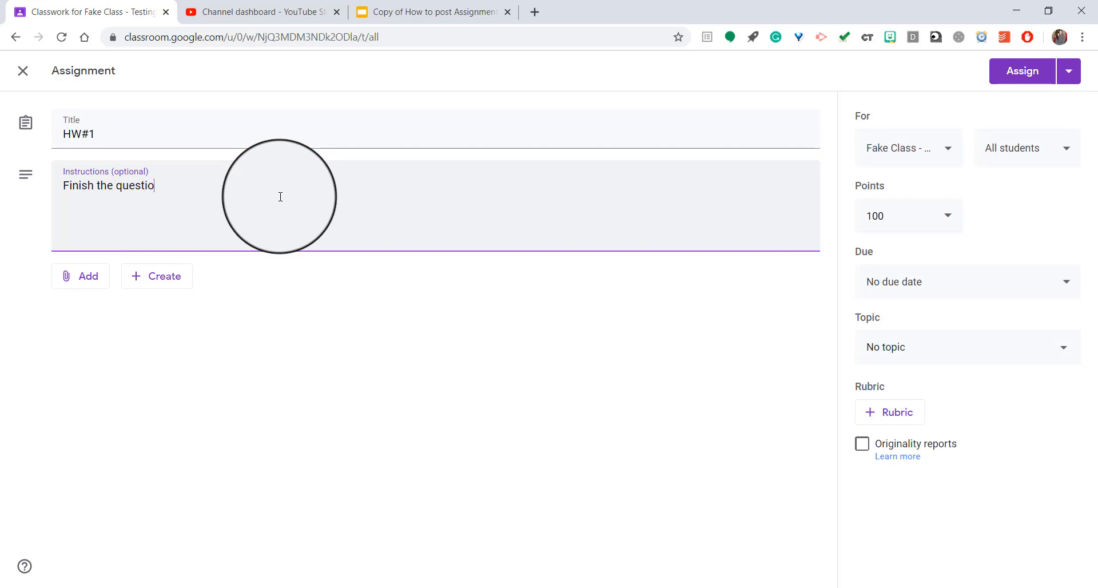
left_click(499, 327)
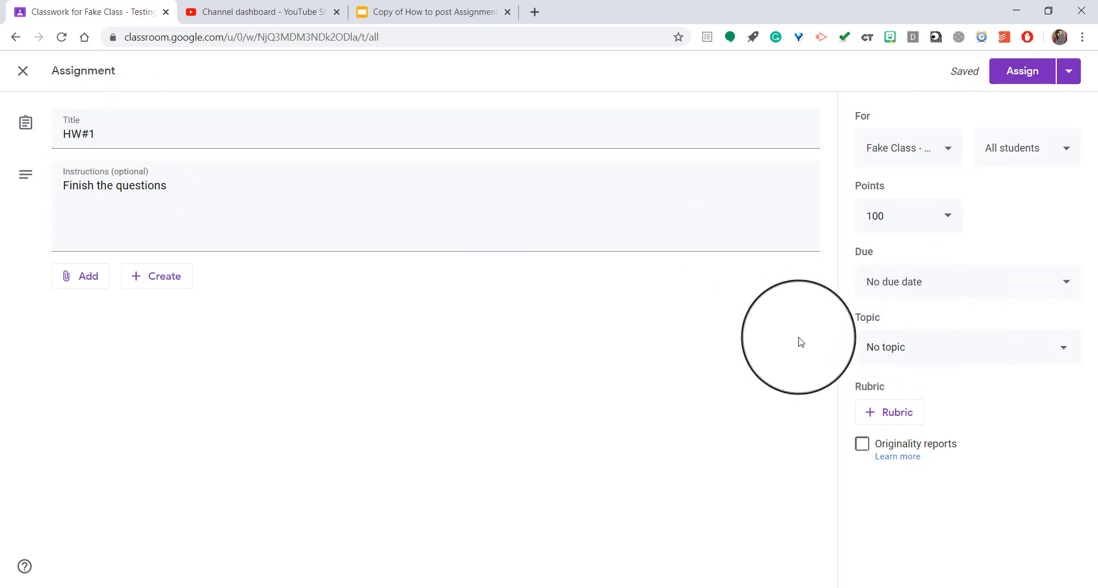
- File the HW#1 assignment under the Homework topic and assign it to the class
left_click(932, 350)
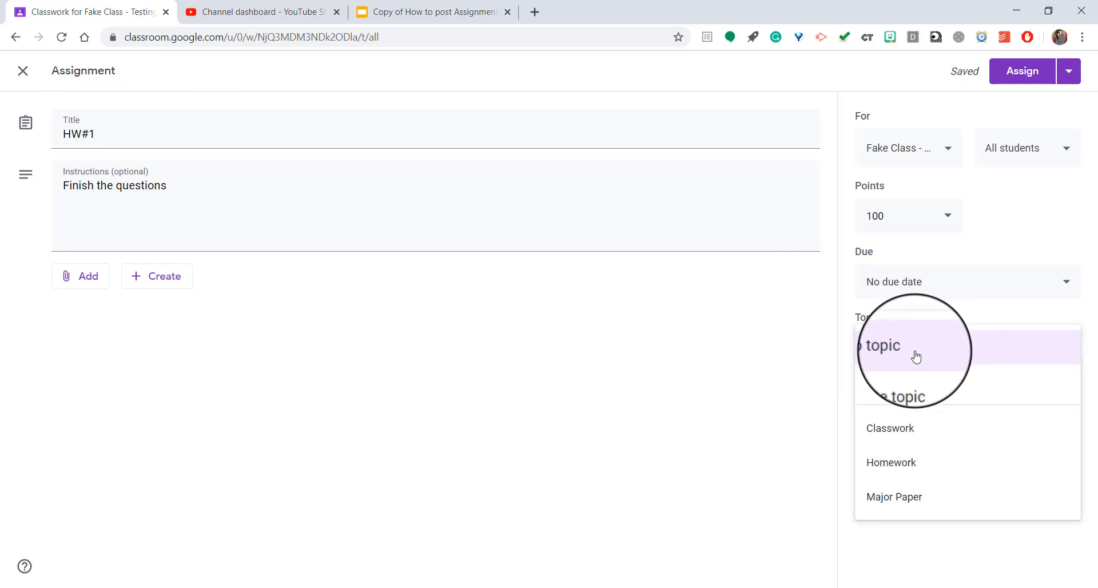
left_click(894, 469)
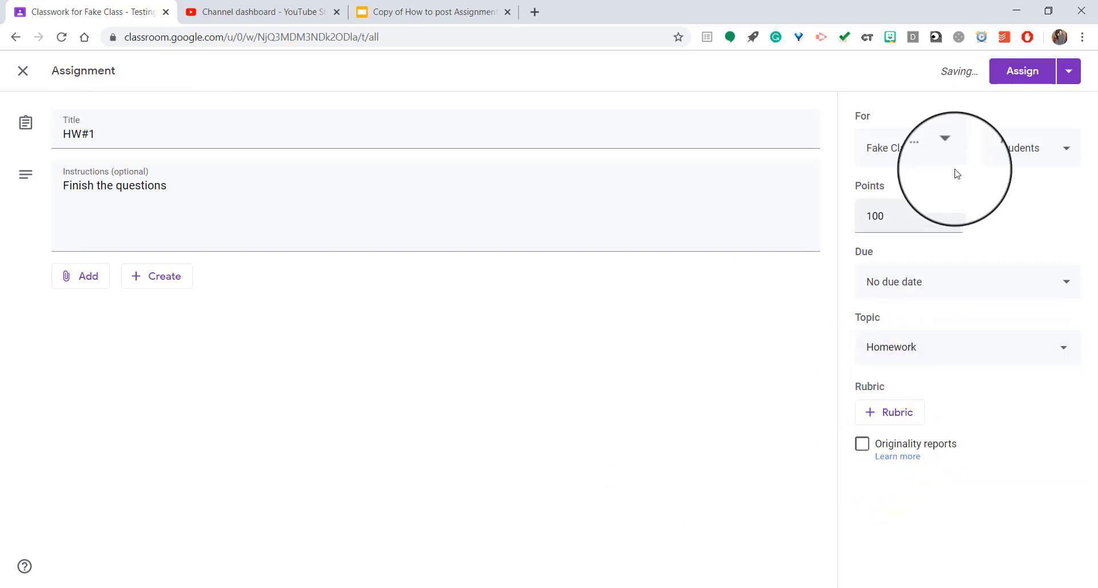
left_click(1023, 74)
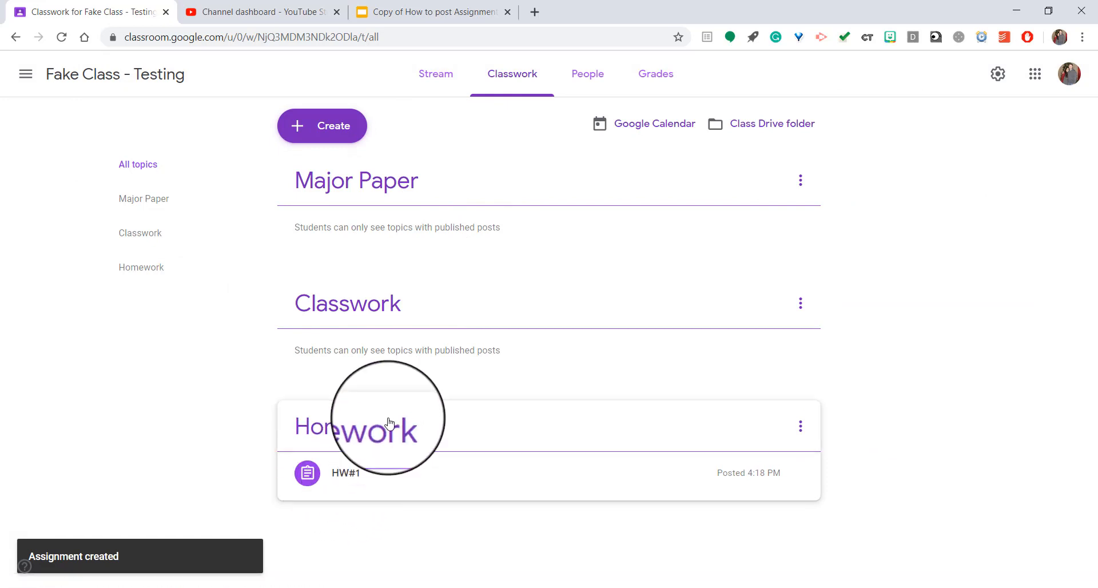
- Reorder the topics on the classwork page to Classwork, Homework, Major Paper
left_click_drag(520, 414, 475, 149)
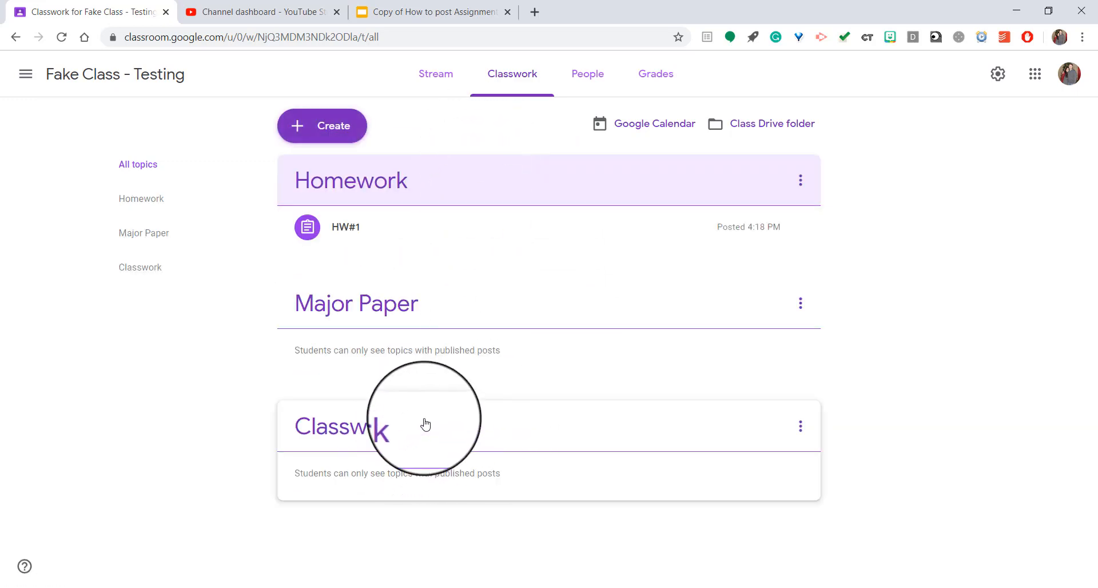
left_click_drag(454, 433, 438, 155)
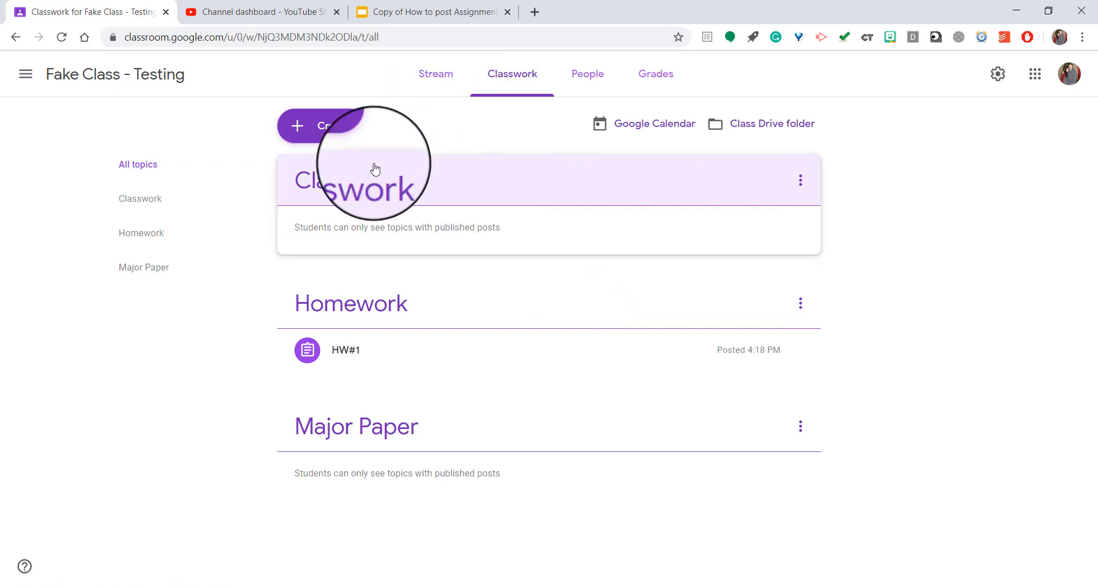
- Switch to the 12 AP Lit. class and open its classwork page
left_click(24, 75)
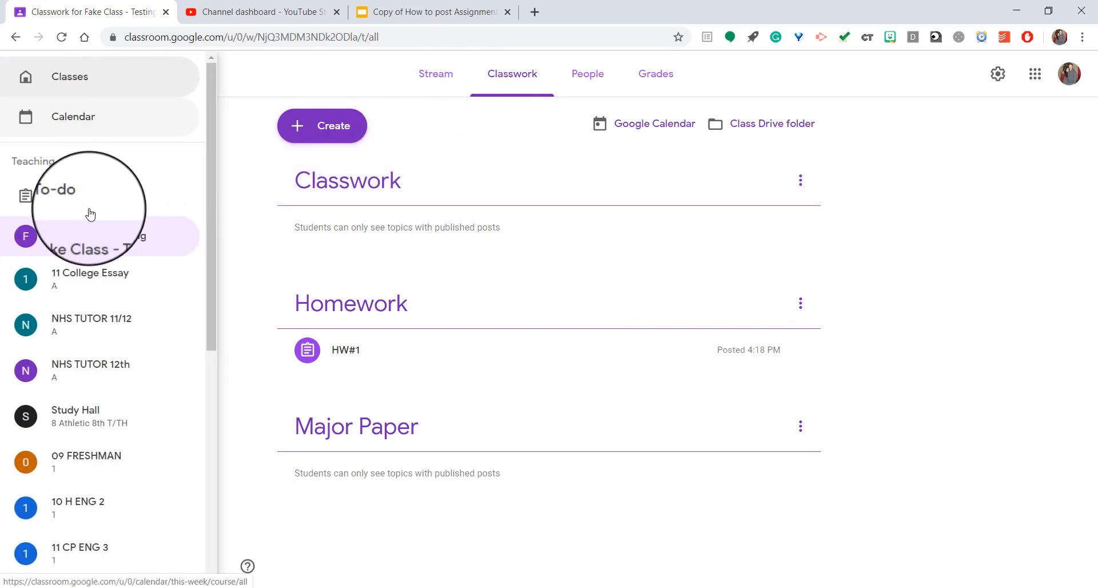
scroll(129, 226, "down", 3)
scroll(128, 226, "down", 5)
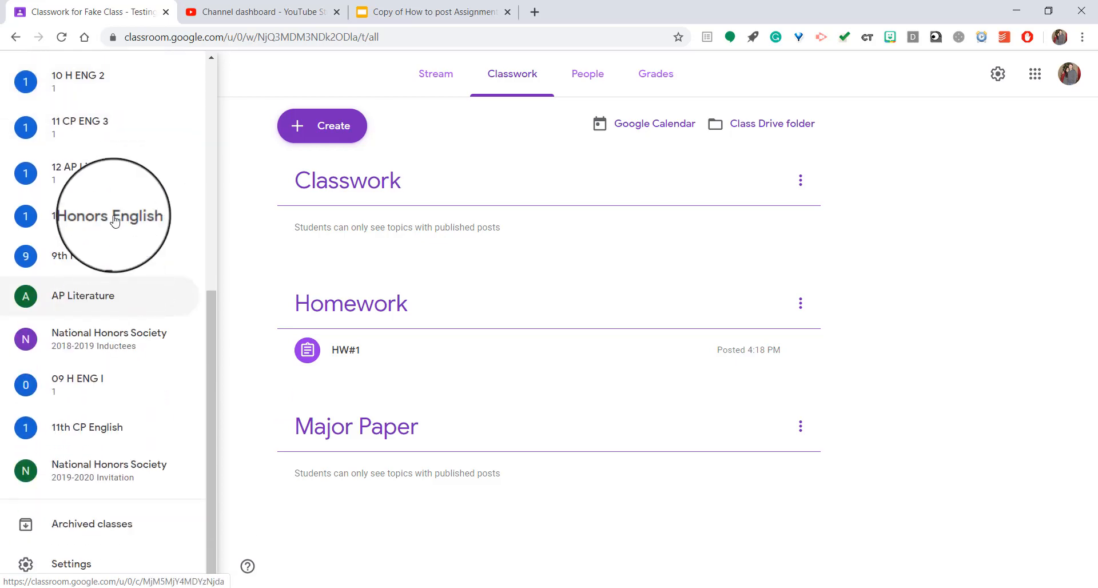
left_click(117, 174)
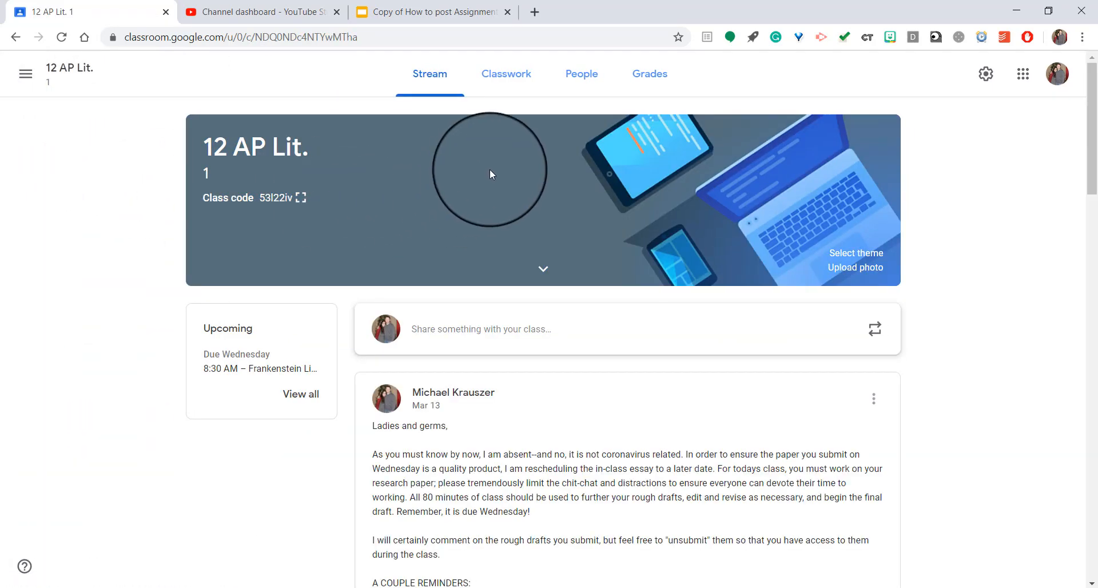
left_click(512, 72)
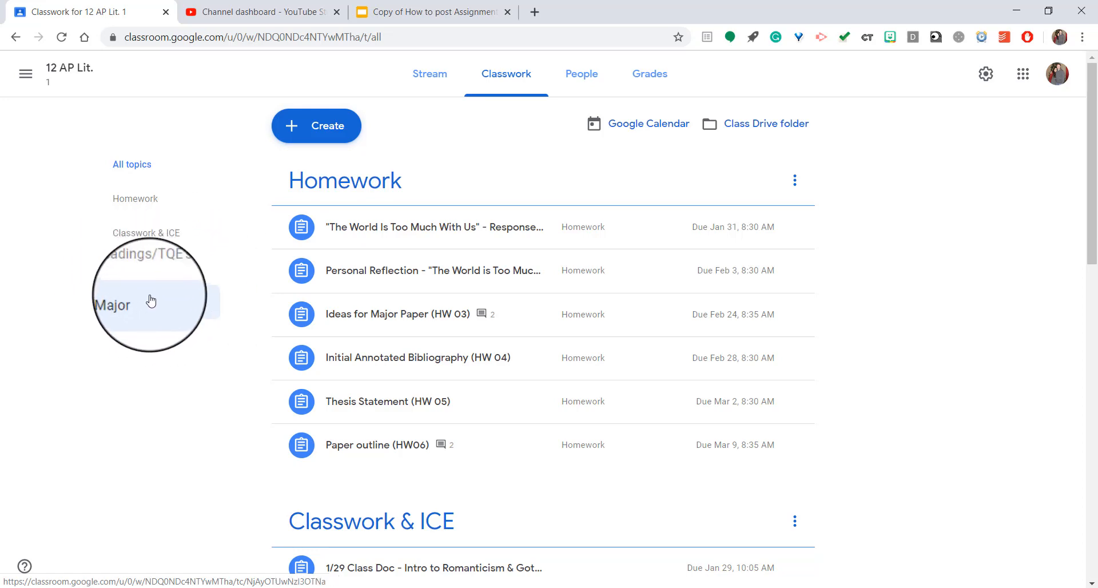
- Examine how the 12 AP Lit. assignments are organized under their topics, from Homework through Major
scroll(951, 242, "down", 1)
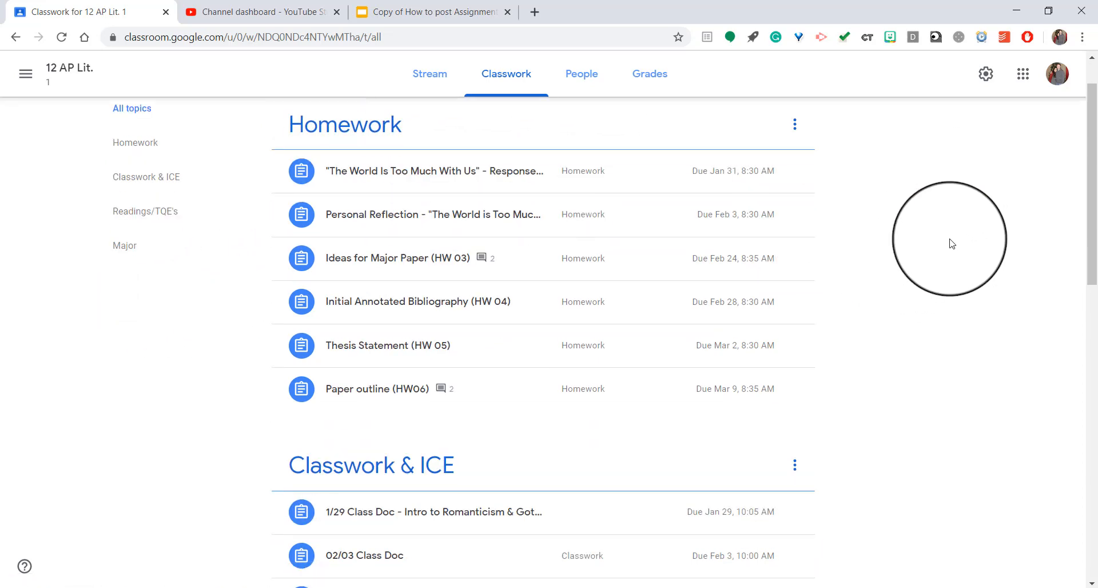
scroll(894, 240, "up", 1)
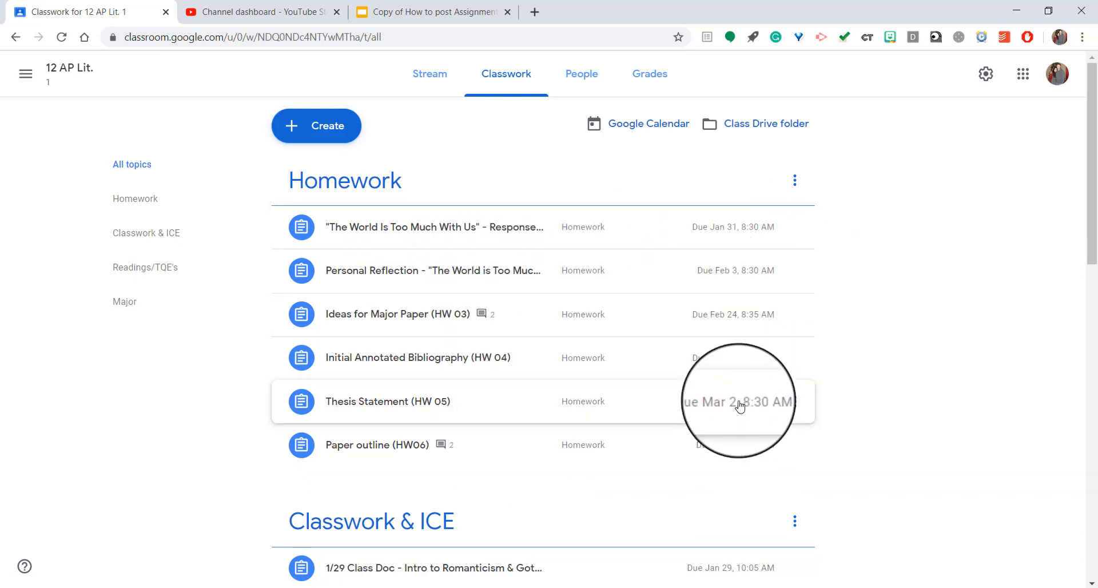
scroll(824, 273, "down", 3)
scroll(824, 272, "down", 2)
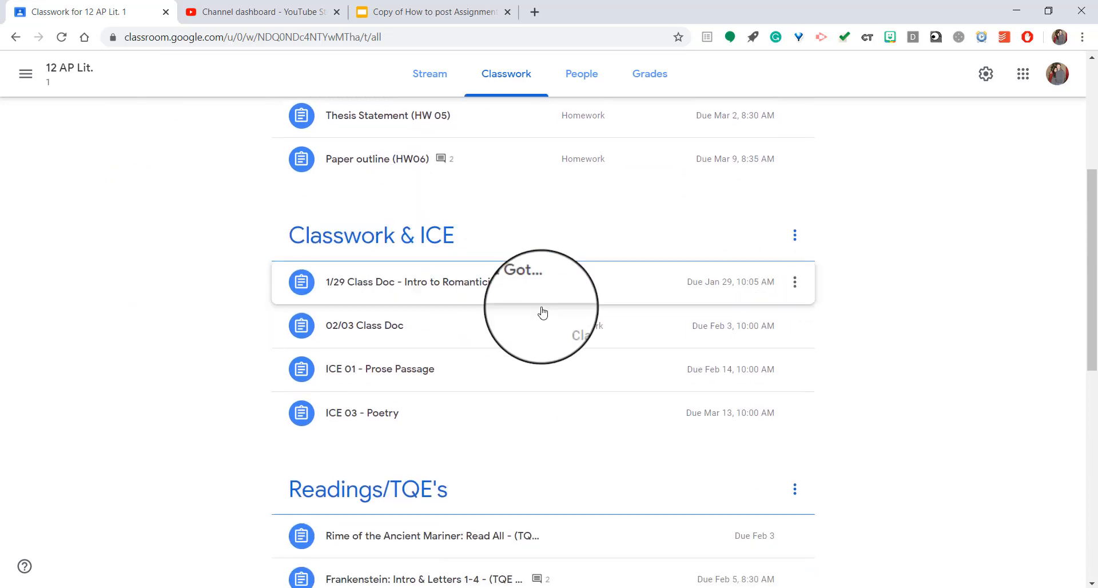
scroll(790, 352, "down", 9)
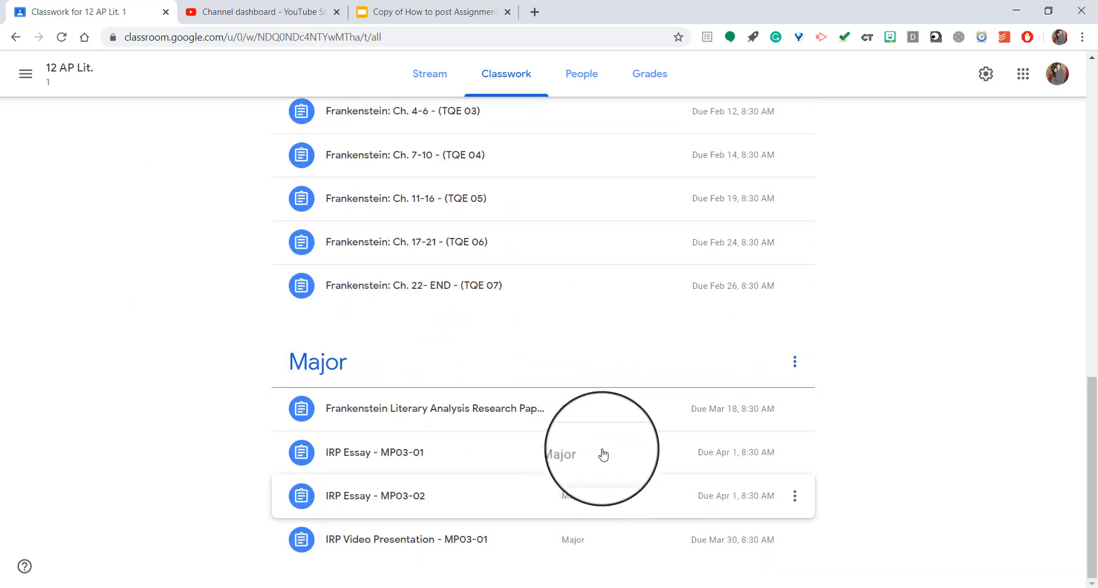
scroll(954, 363, "up", 11)
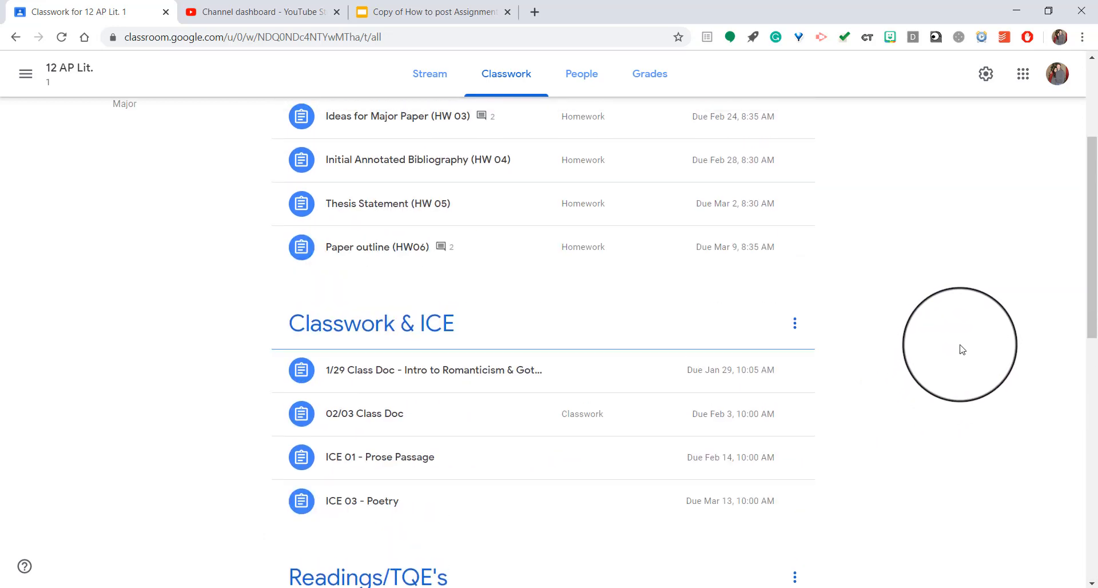
scroll(957, 348, "up", 3)
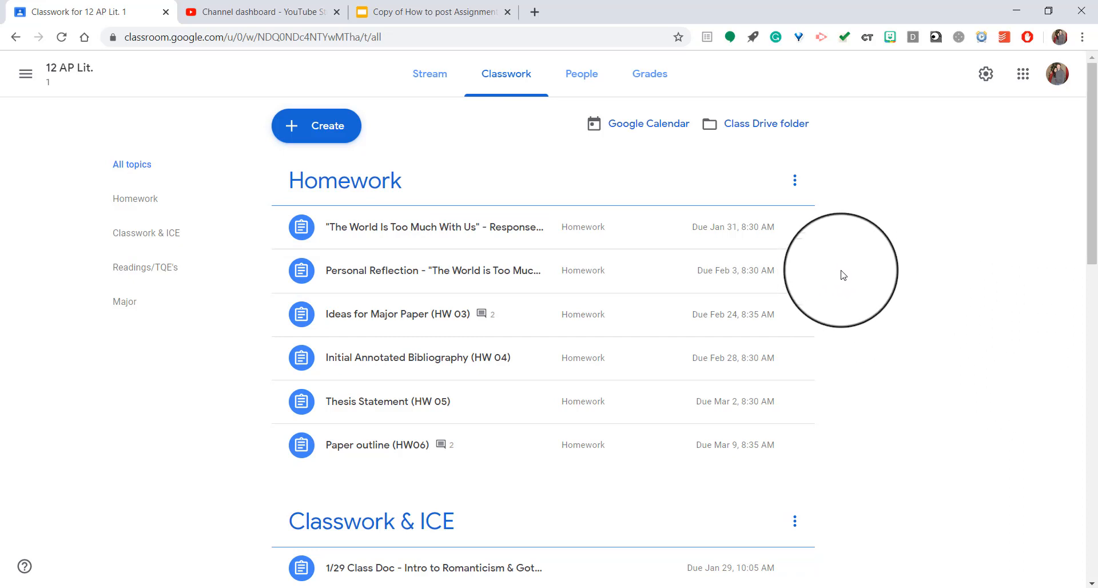
- Return to the classwork page of Fake Class - Testing and add a topic named ICE
left_click(26, 74)
left_click(108, 234)
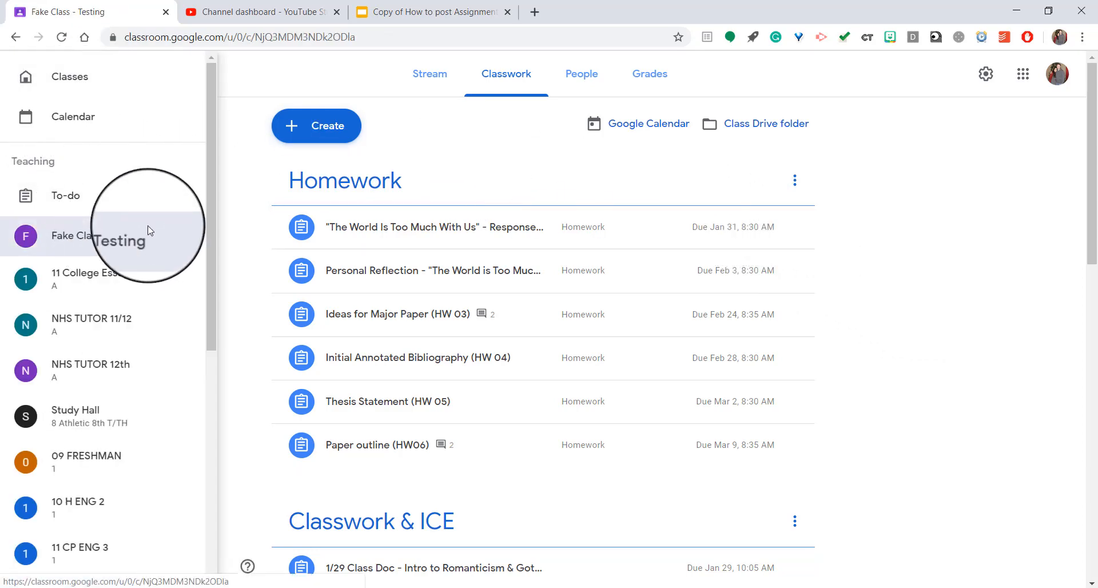
left_click(518, 75)
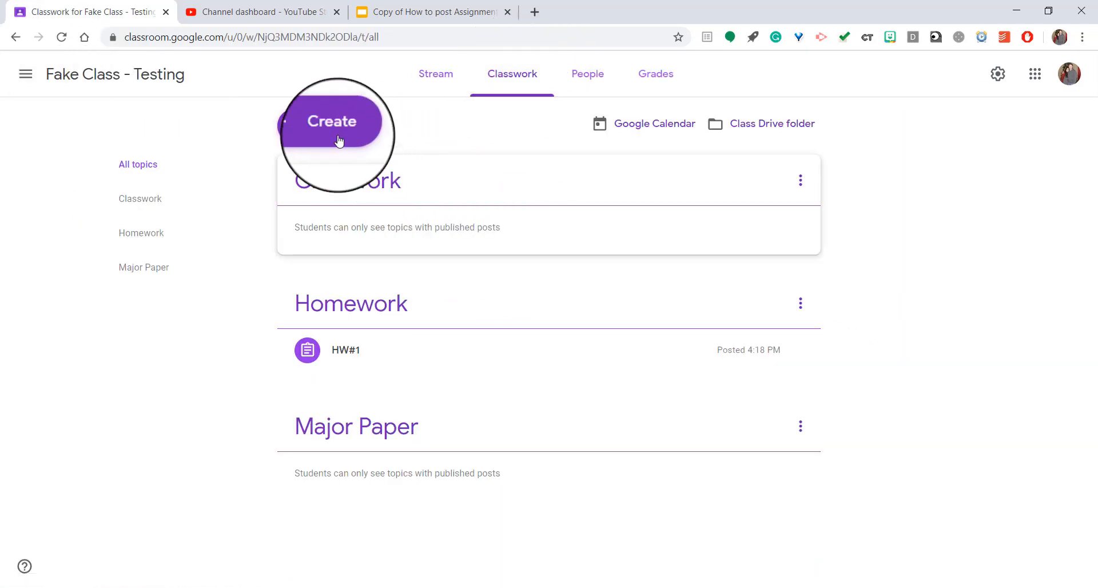
left_click(312, 131)
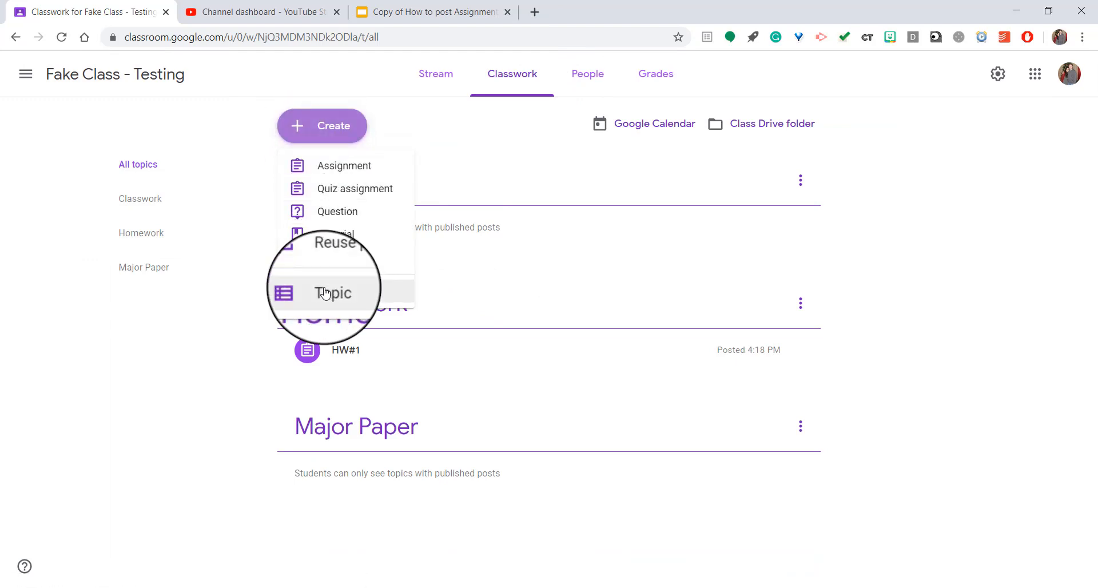
left_click(356, 295)
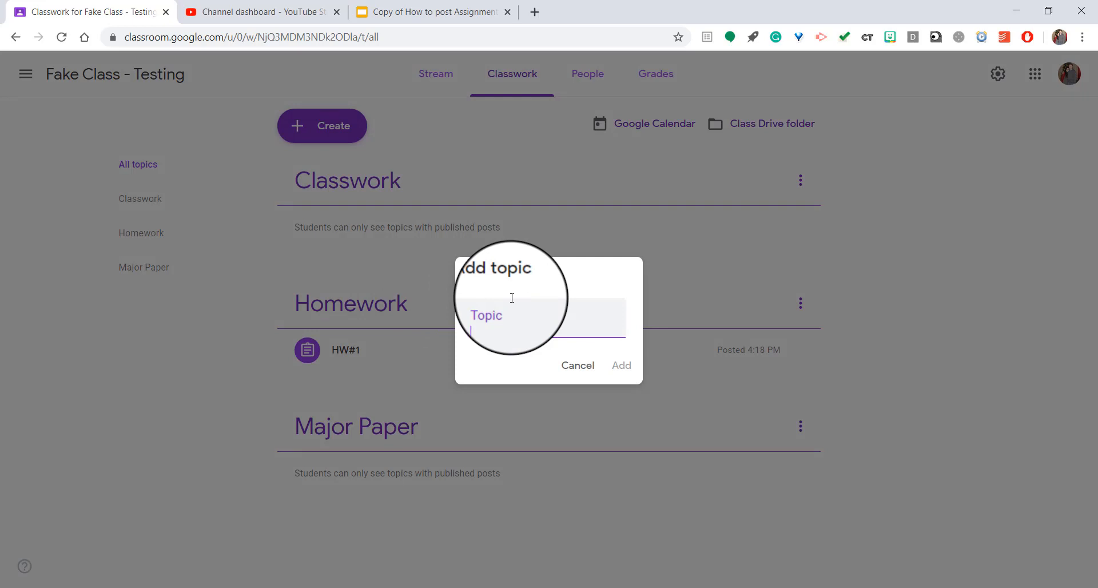
left_click(621, 369)
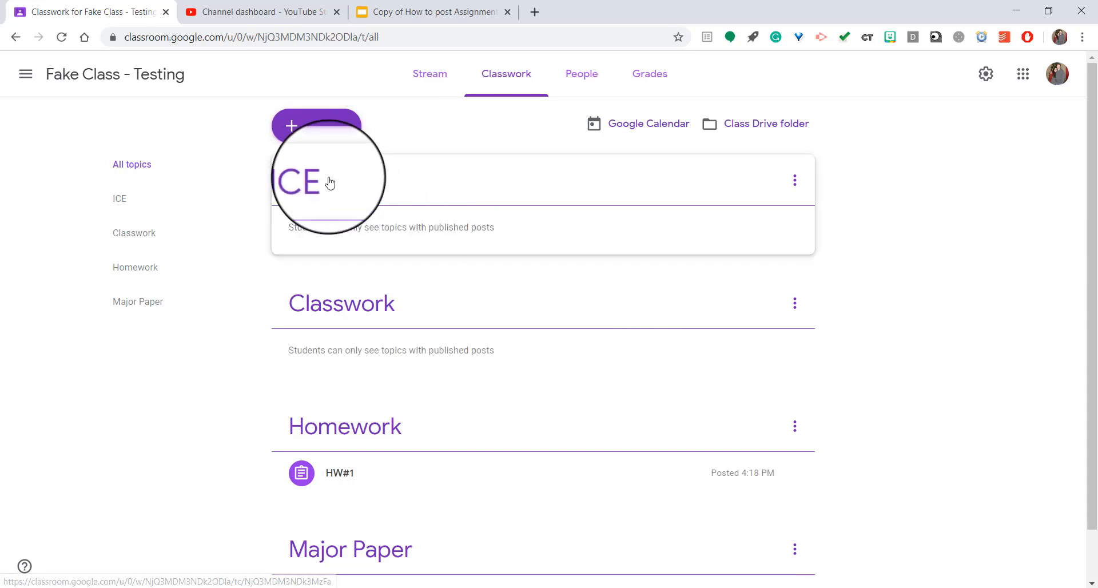
- Move the HW#1 assignment from the Homework topic into the ICE topic
left_click_drag(326, 181, 361, 159)
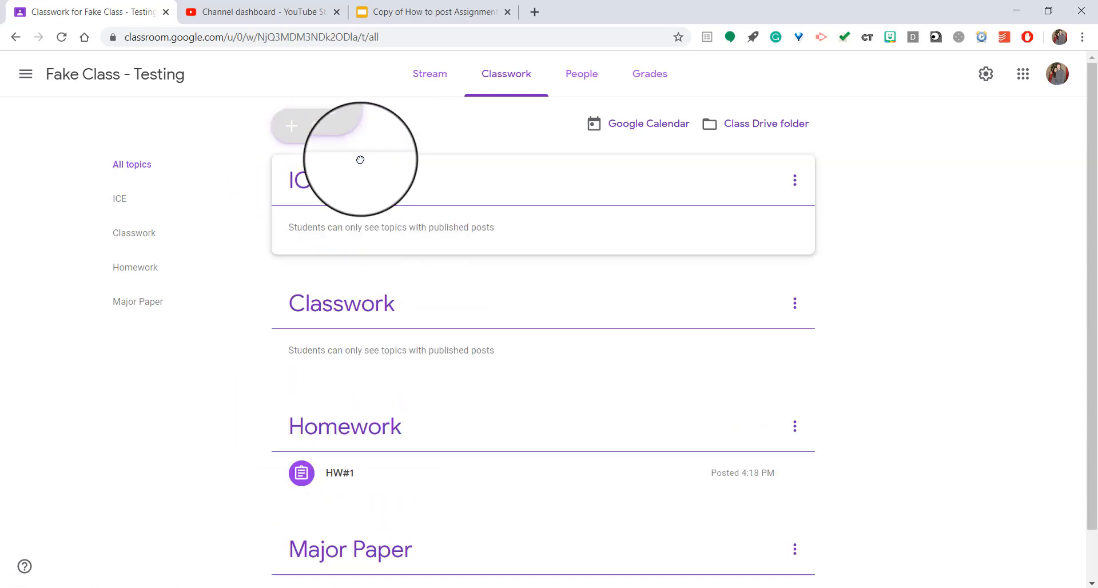
scroll(572, 349, "down", 1)
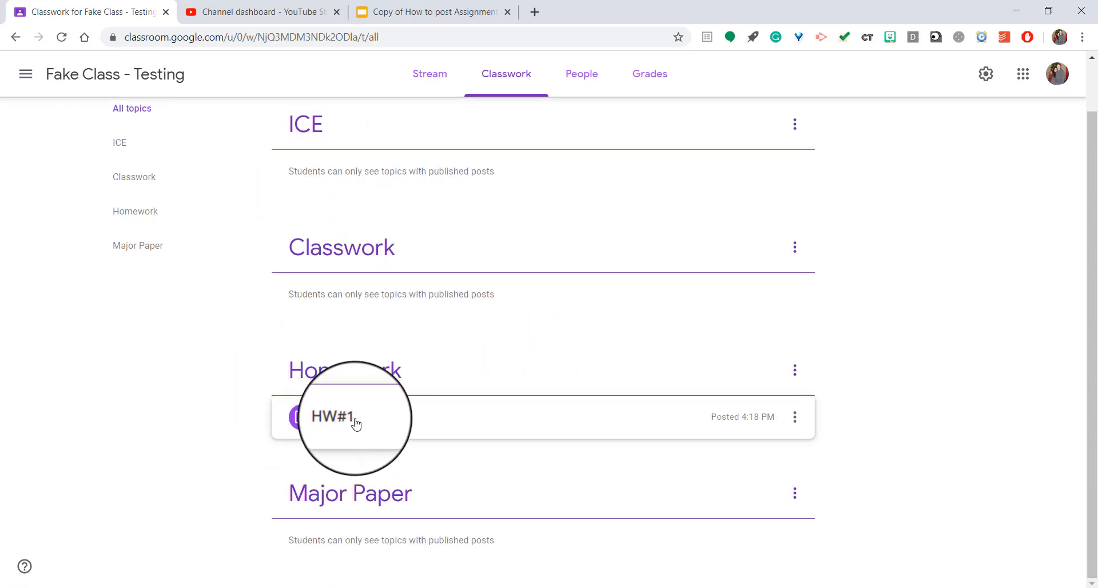
left_click_drag(406, 417, 402, 213)
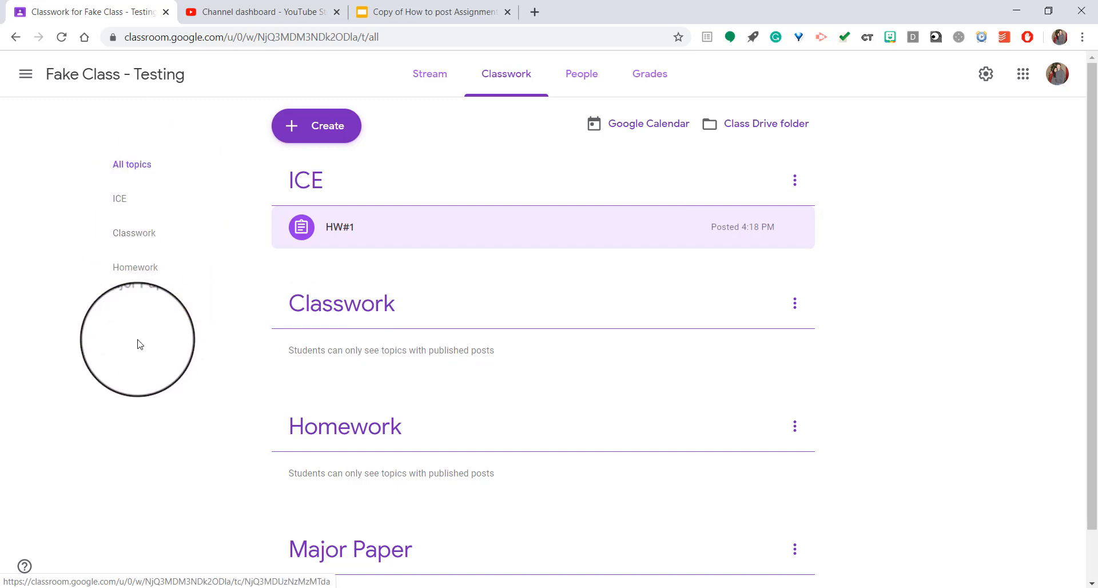
- View the contents of the Classwork topic and the ICE topic separately
left_click(162, 236)
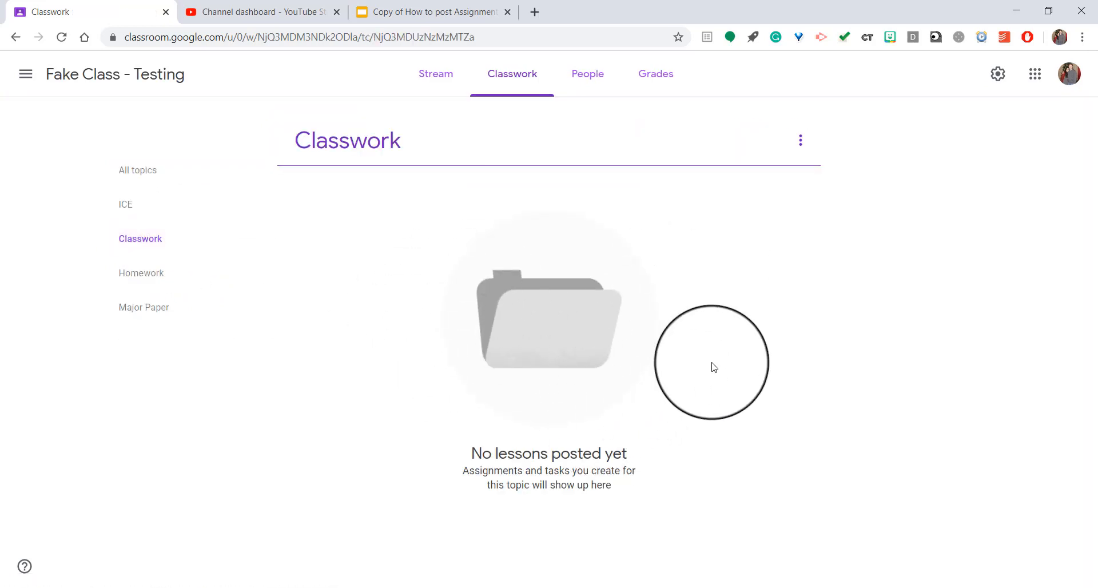
left_click(144, 206)
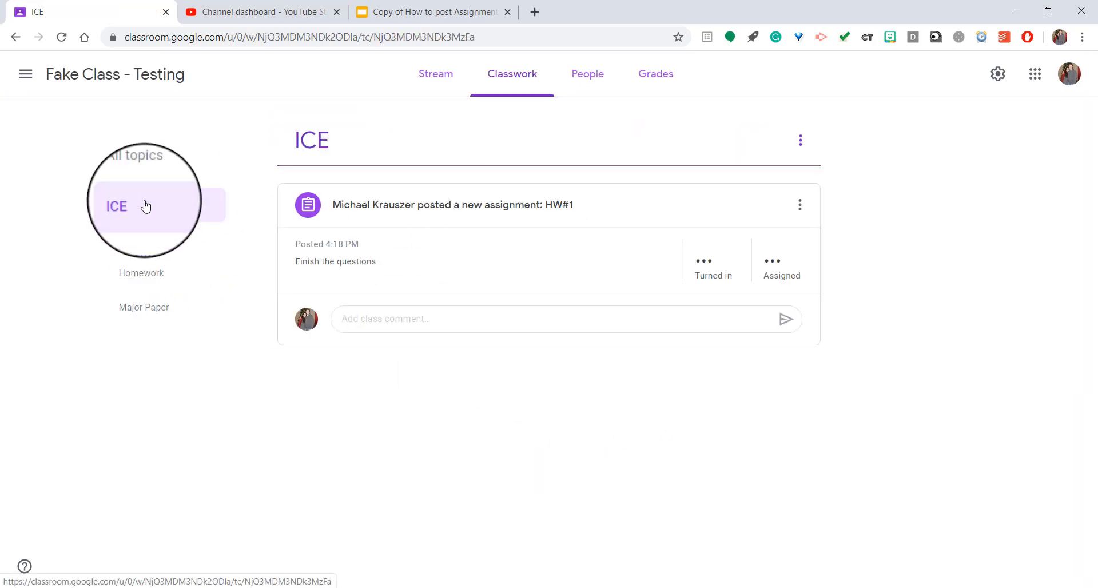